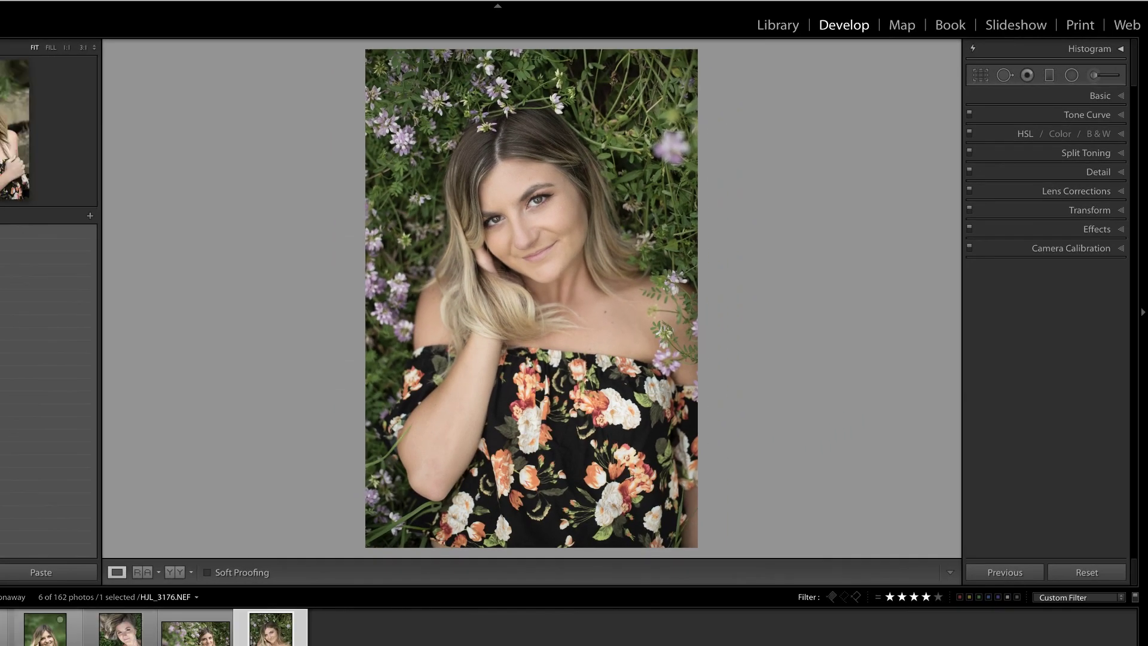
Open portrait HJL_3159 from the filmstrip and zoom to 1:1 on her eyes
click(120, 628)
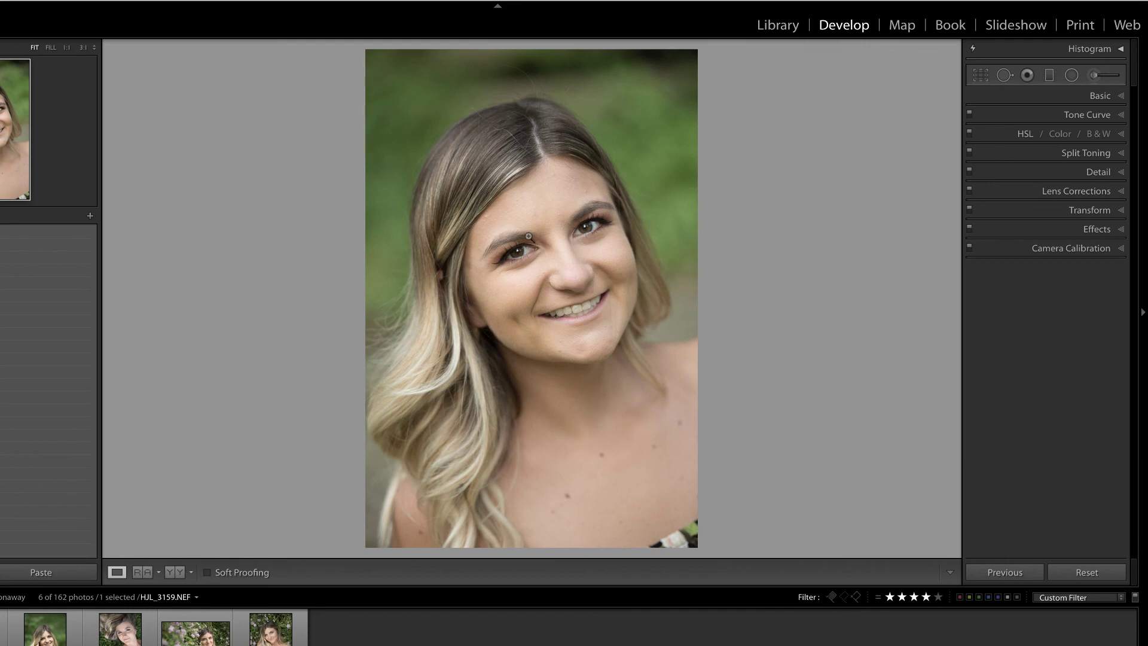
click(530, 250)
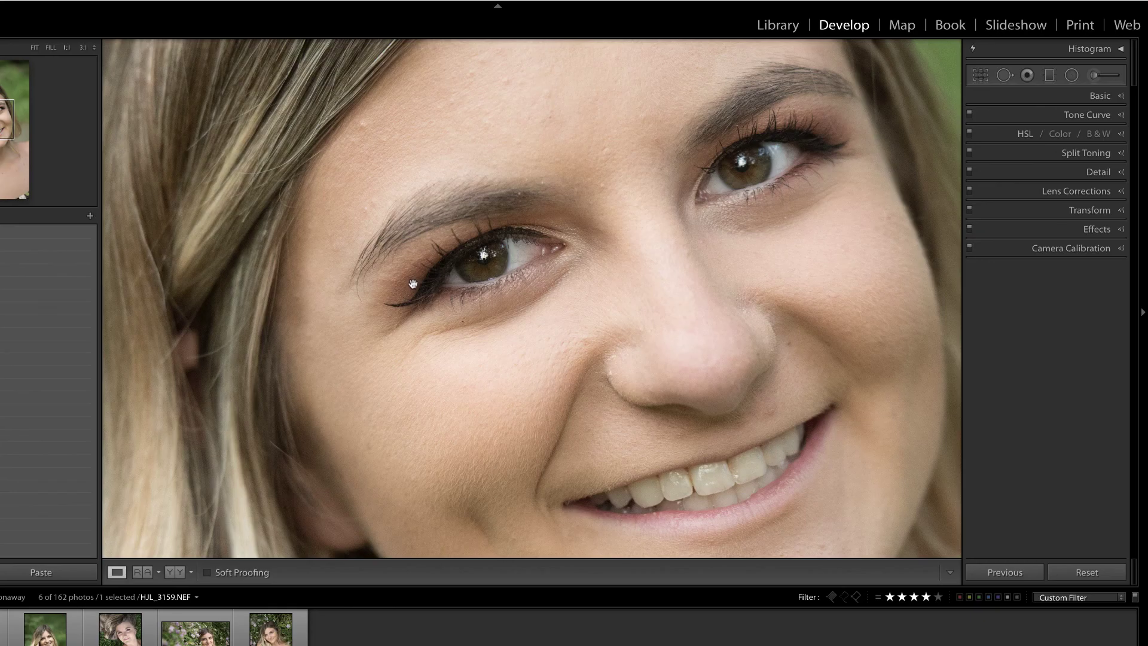
Switch to the Spot Removal tool in Heal mode with brush size 71
key(q)
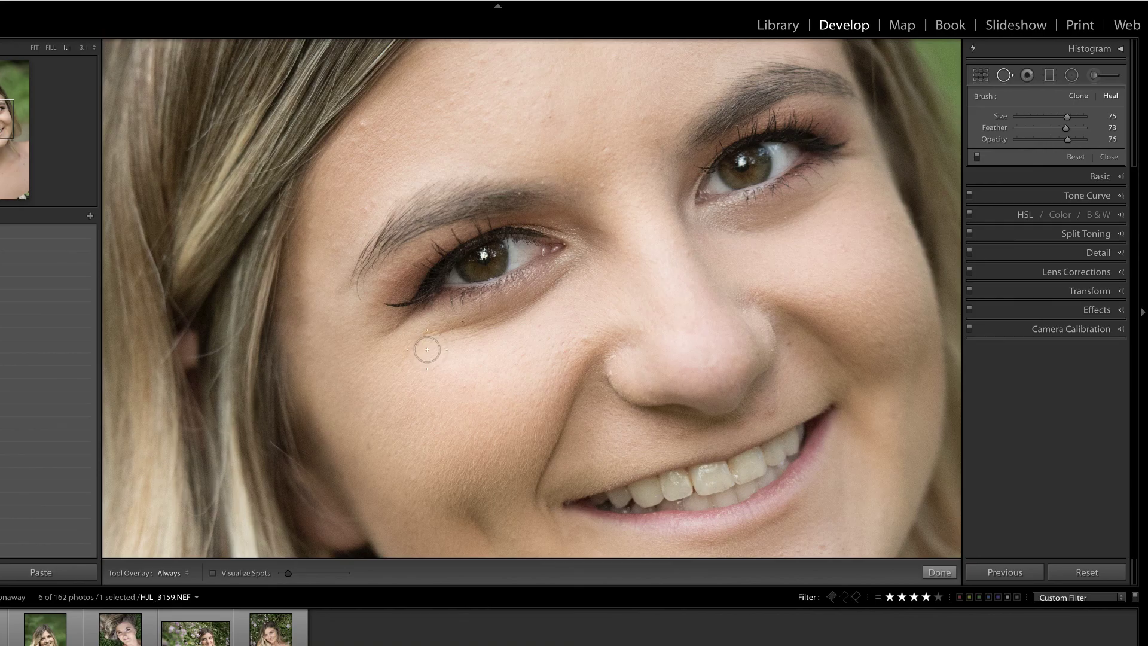
scroll(426, 349, down, 3)
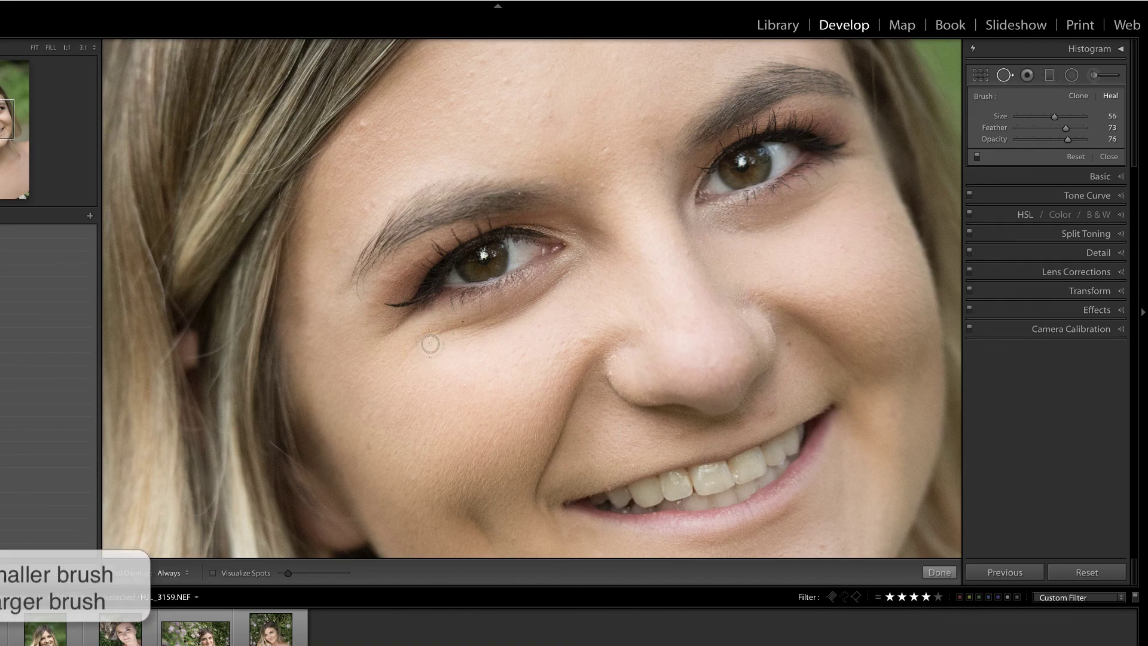
key(bracketleft)
key(bracketright)
key(bracketright)
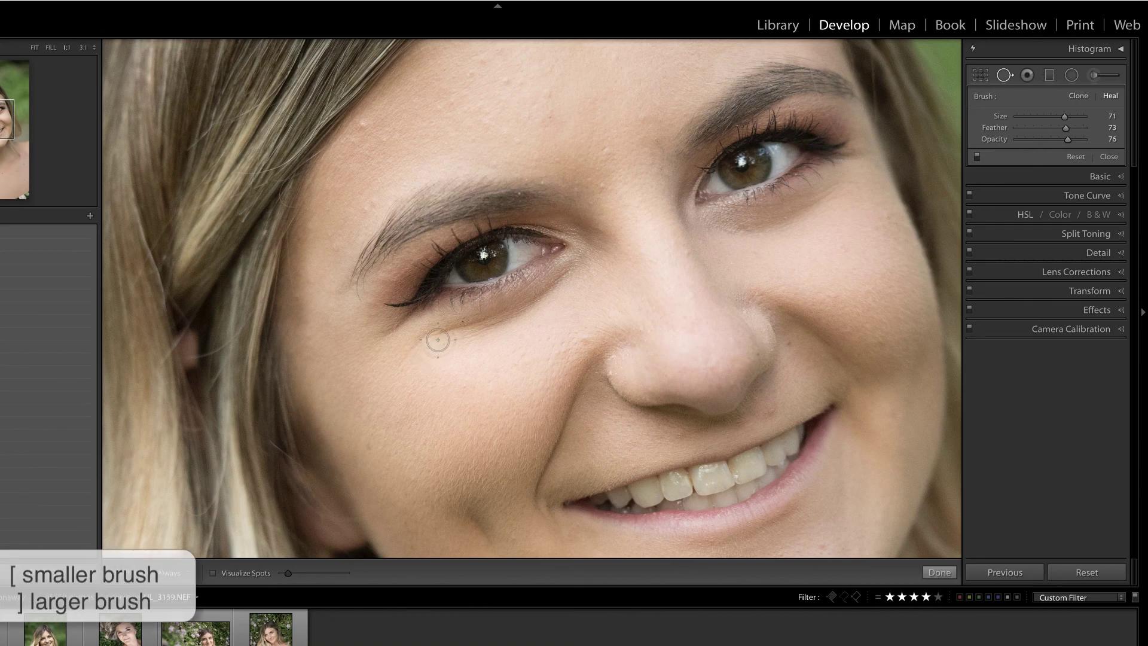
Paint a heal spot under the left eye and resample its source from other cheek skin
click(415, 346)
mouse_move(416, 346)
mouse_down()
mouse_move(492, 325)
mouse_move(566, 275)
mouse_up()
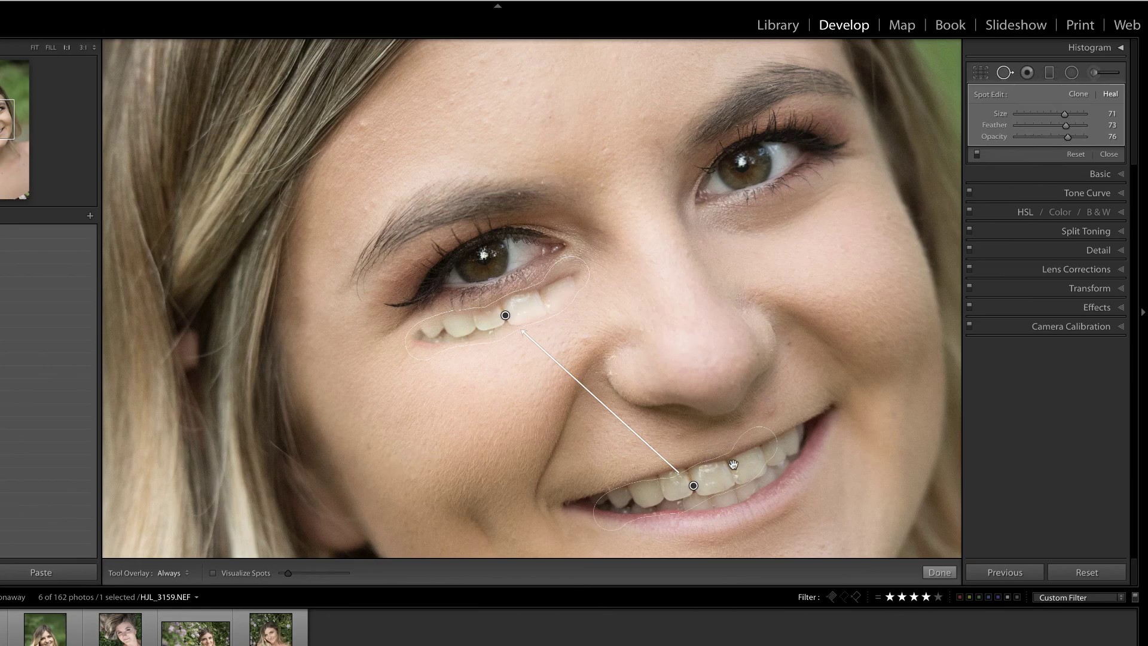
mouse_move(733, 465)
mouse_down()
mouse_move(849, 428)
mouse_move(757, 407)
mouse_up()
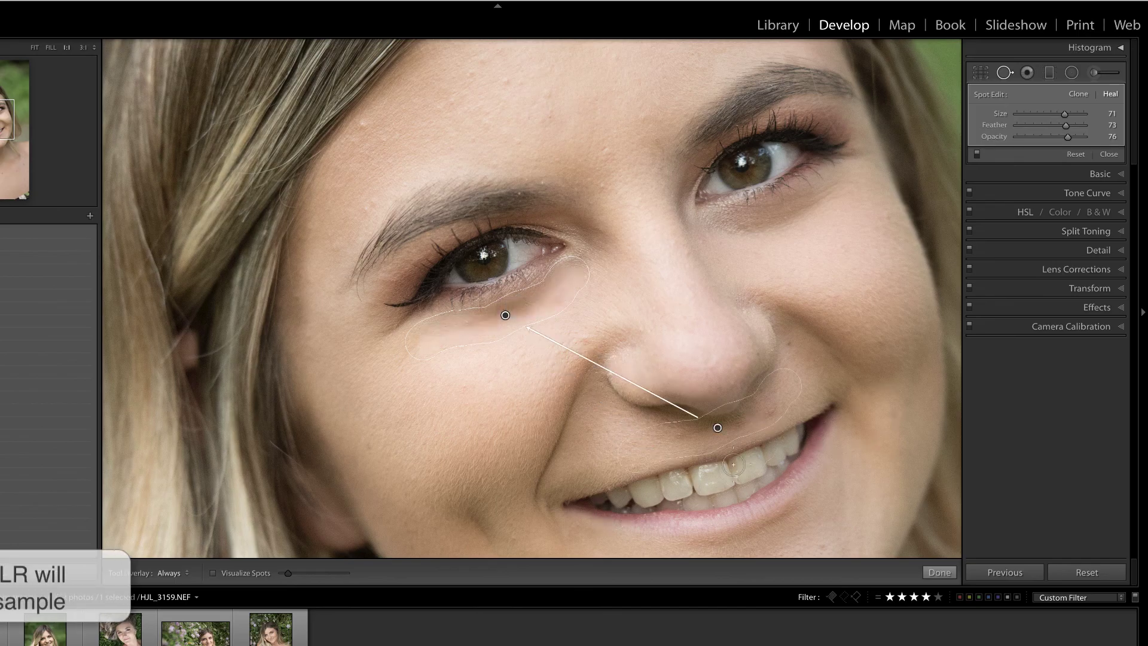
key(/)
key(/)
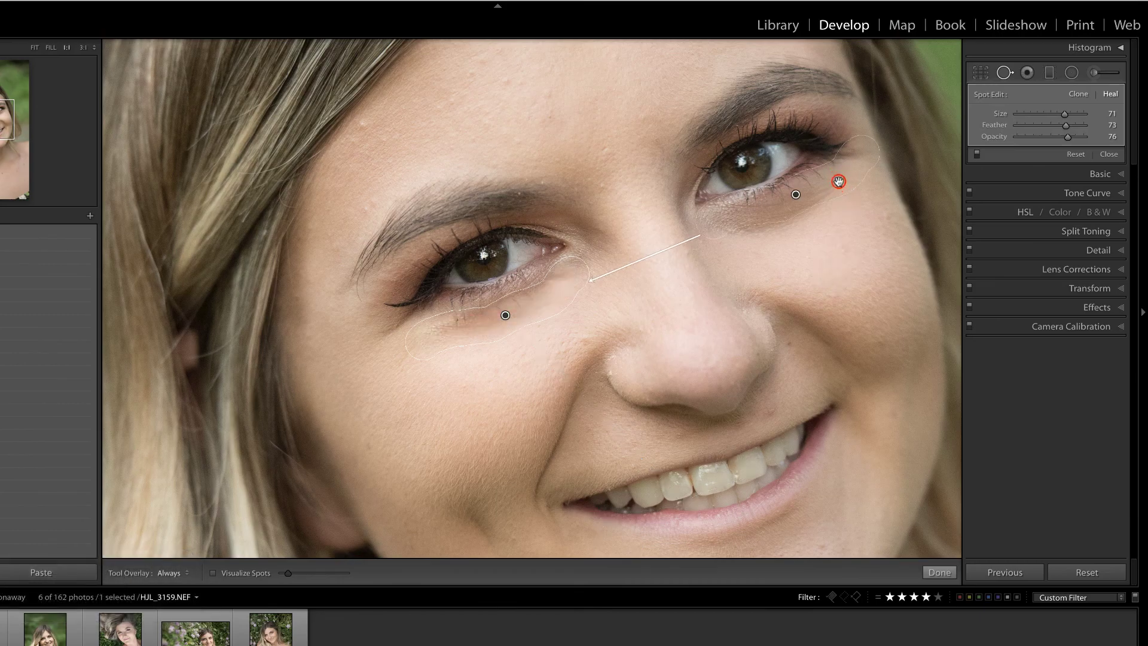
Move the small cheek heal spot and paint a new heal stroke under the right eye
click(453, 385)
mouse_move(452, 385)
mouse_down()
mouse_move(509, 388)
mouse_move(542, 367)
mouse_up()
mouse_move(728, 228)
mouse_down()
mouse_move(777, 224)
mouse_move(837, 186)
mouse_up()
drag(810, 415, 844, 247)
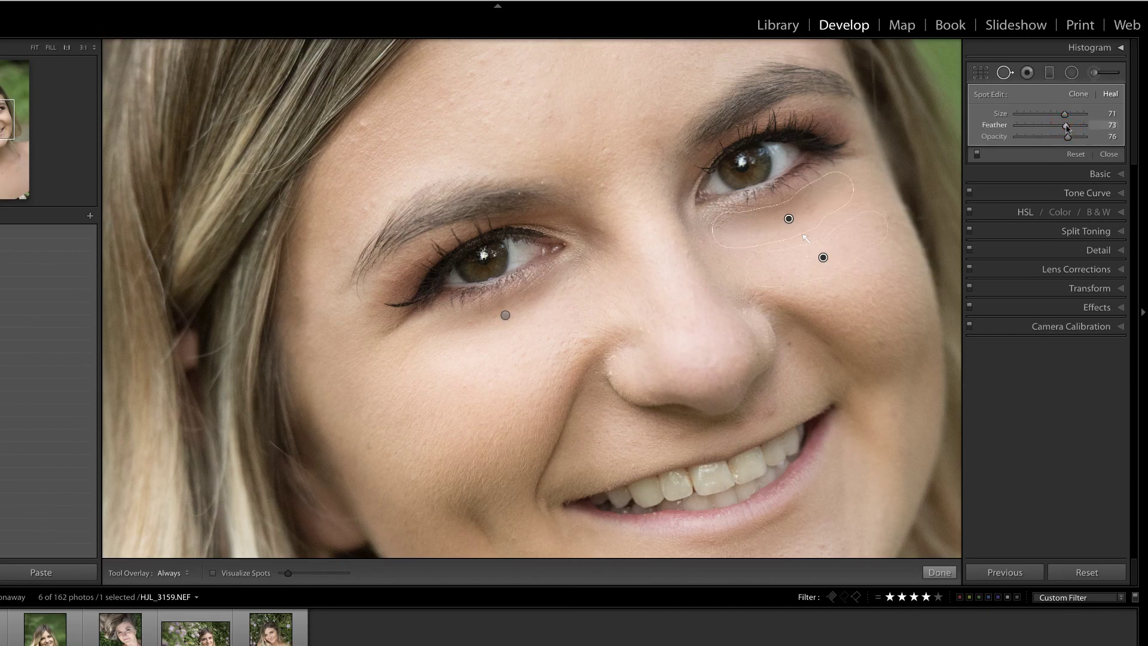
Set the new heal spot to Feather 82 and Opacity 75
mouse_move(1066, 125)
mouse_down()
mouse_move(1081, 126)
mouse_move(1032, 126)
mouse_move(1072, 125)
mouse_up()
drag(1068, 137, 1089, 135)
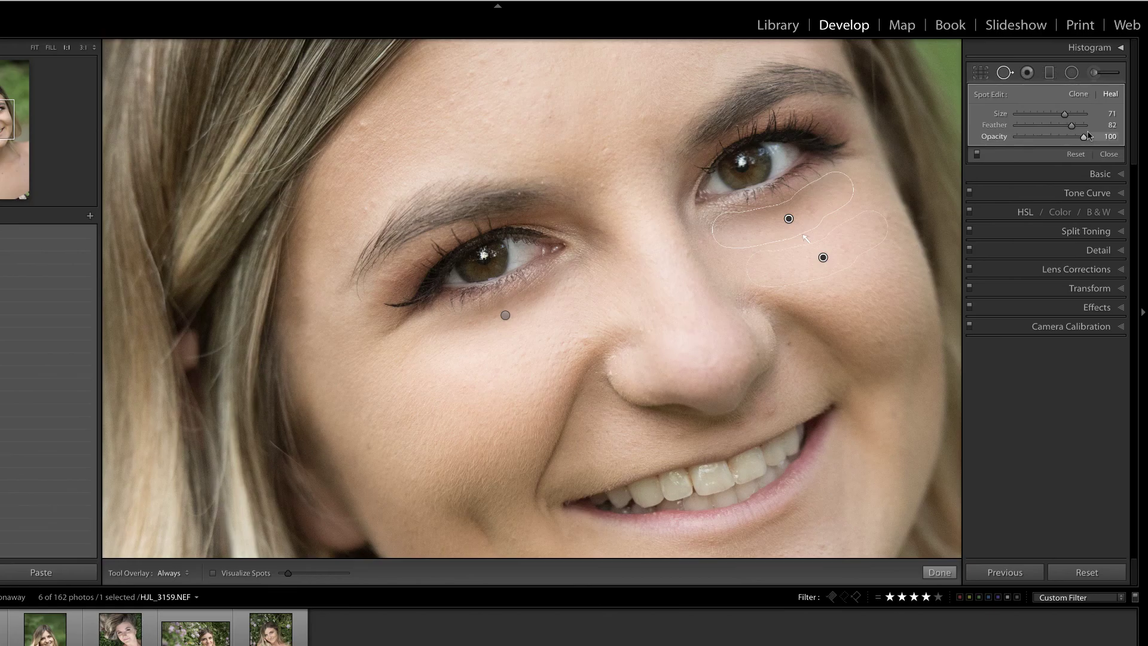
drag(1088, 136, 1065, 135)
Fit the photo in view, close Spot Removal, and compare Before/After
click(29, 50)
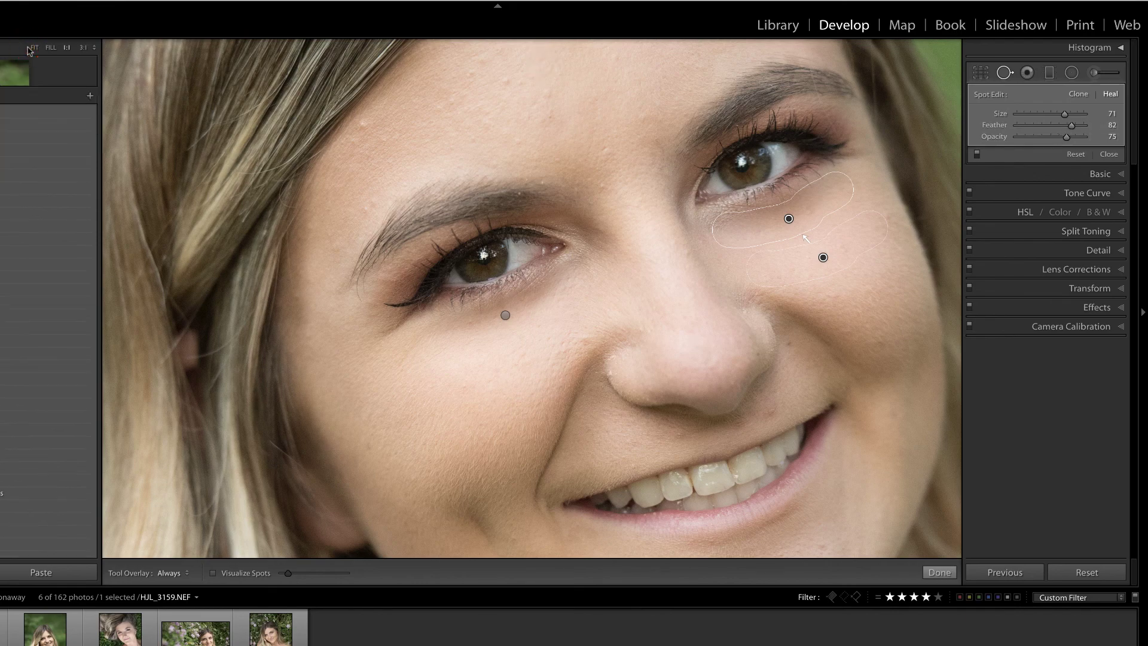
key(q)
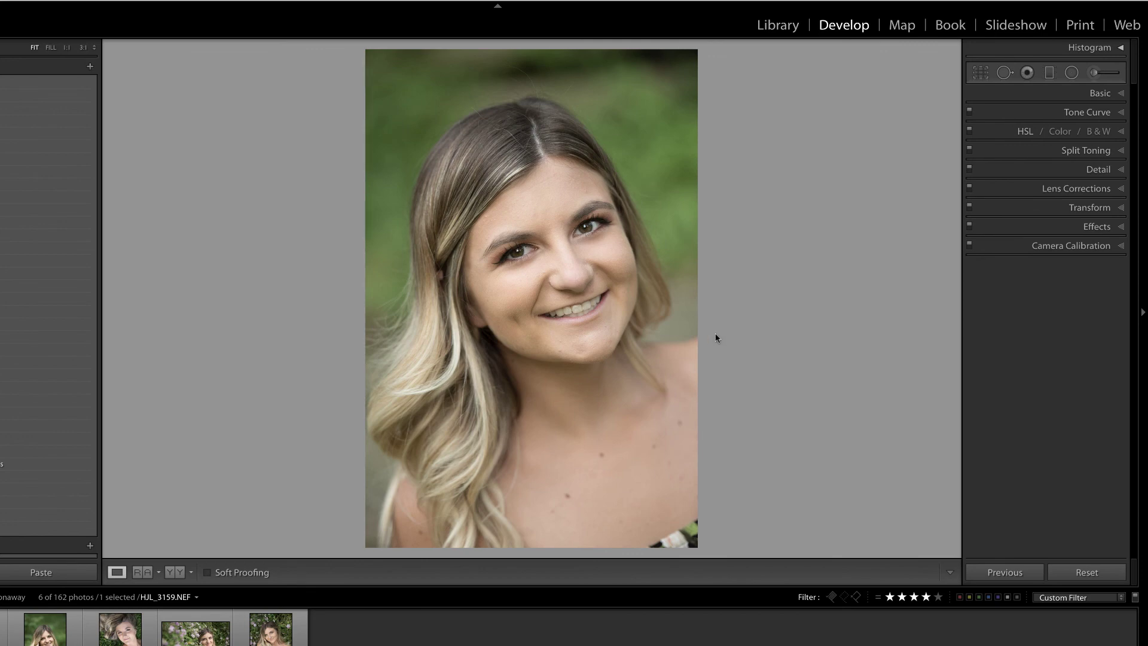
key(backslash)
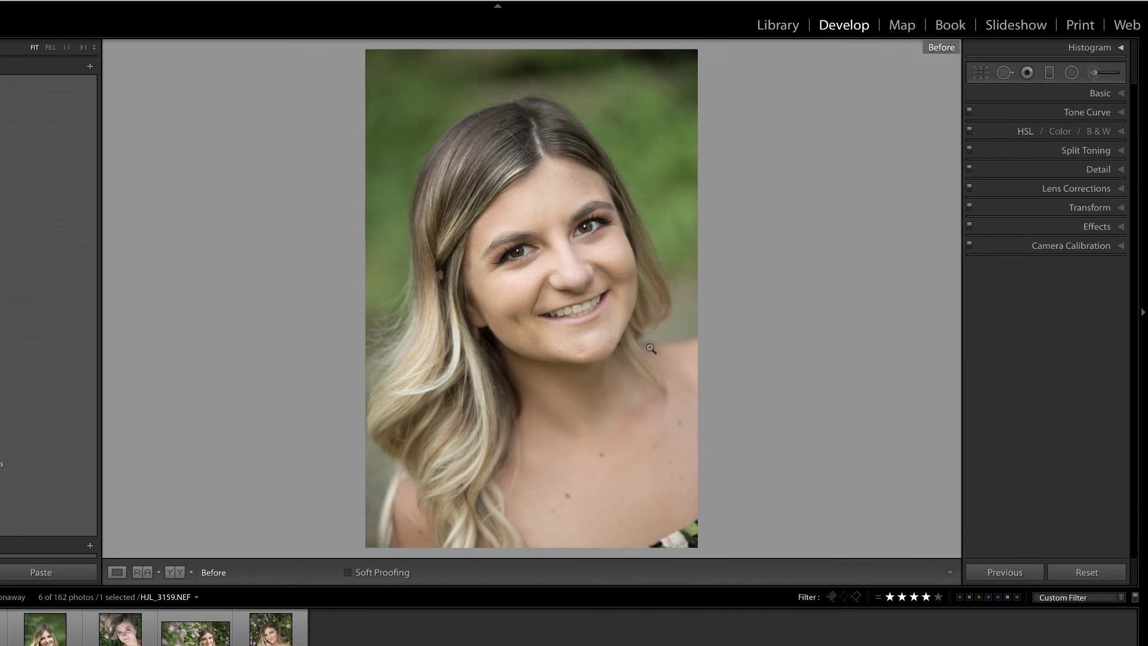
key(backslash)
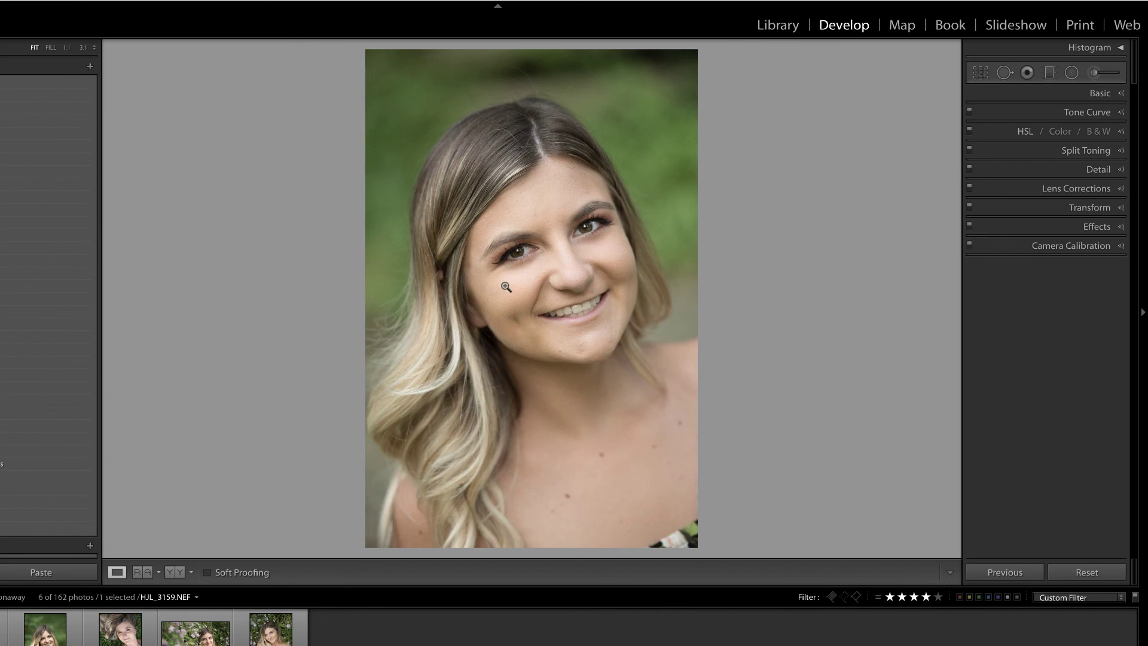
Raise the left under-eye heal spot's opacity to 88, then open portrait HJL_3261
key(q)
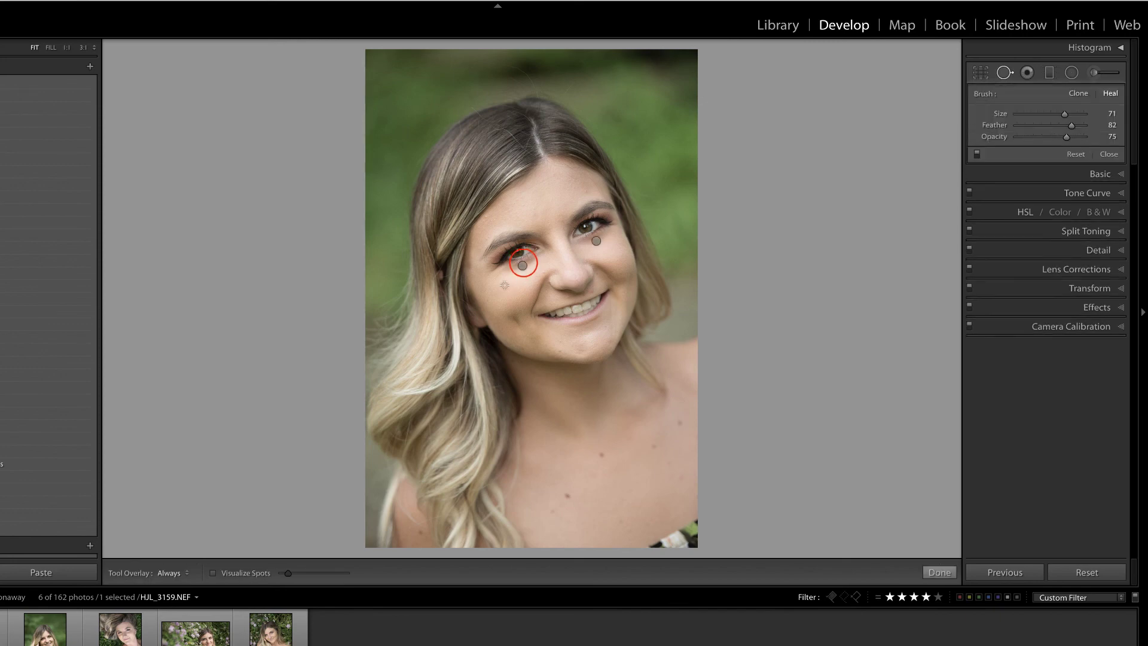
click(522, 266)
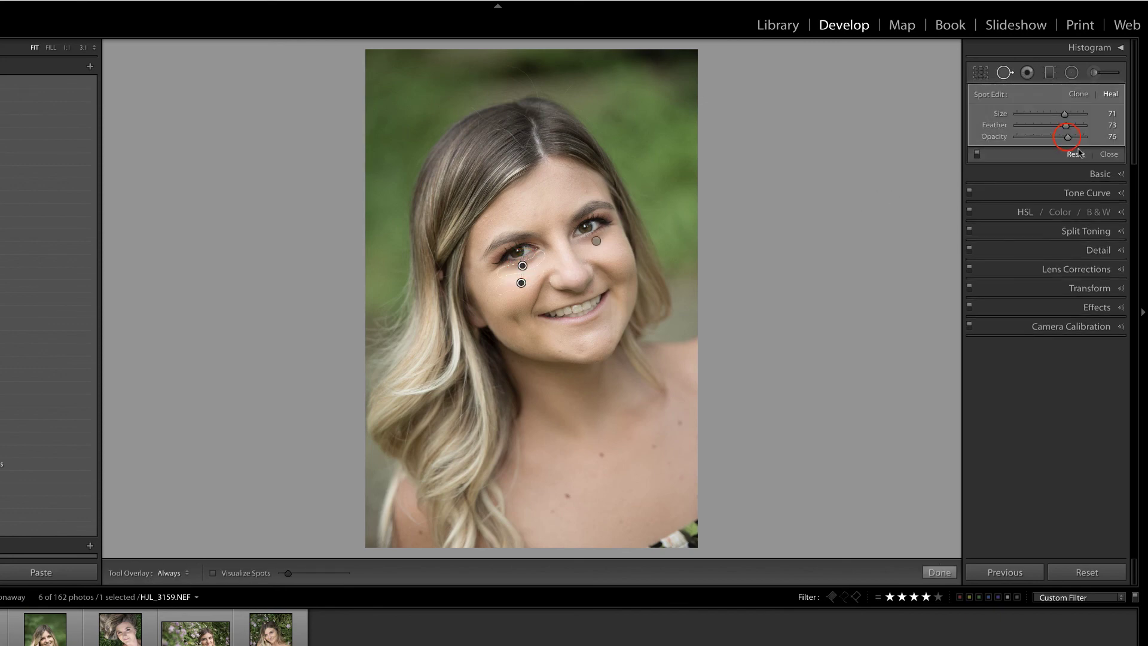
drag(1068, 138, 1075, 139)
click(199, 635)
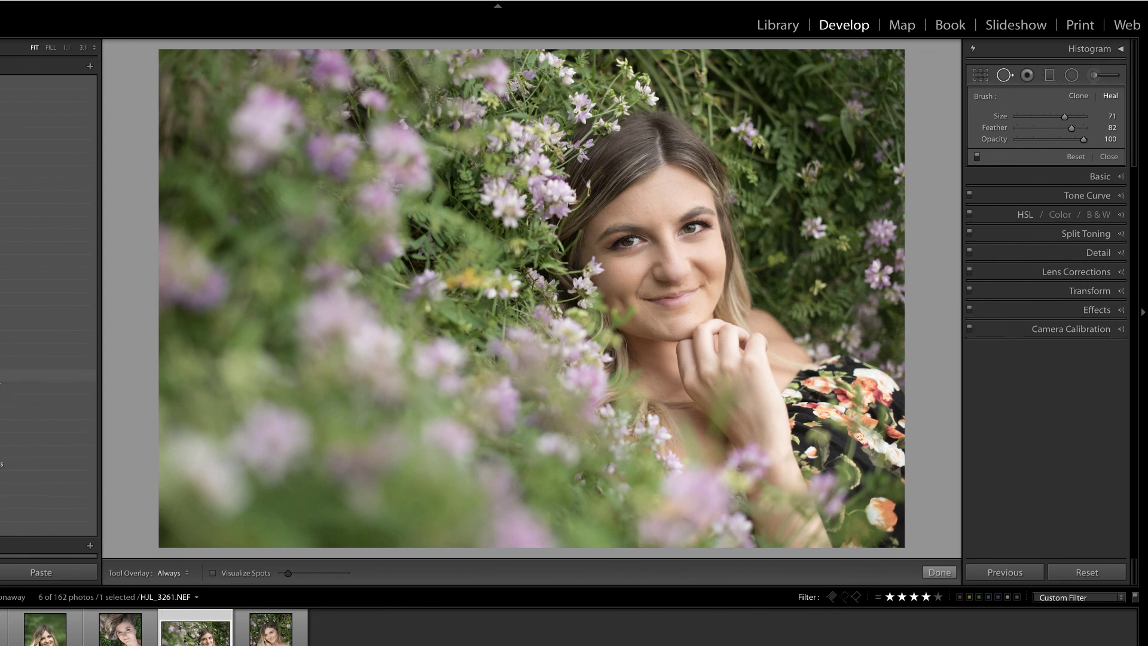
Check HJL_3261's Before view, then zoom to 1:1 and pan onto her face
click(1, 359)
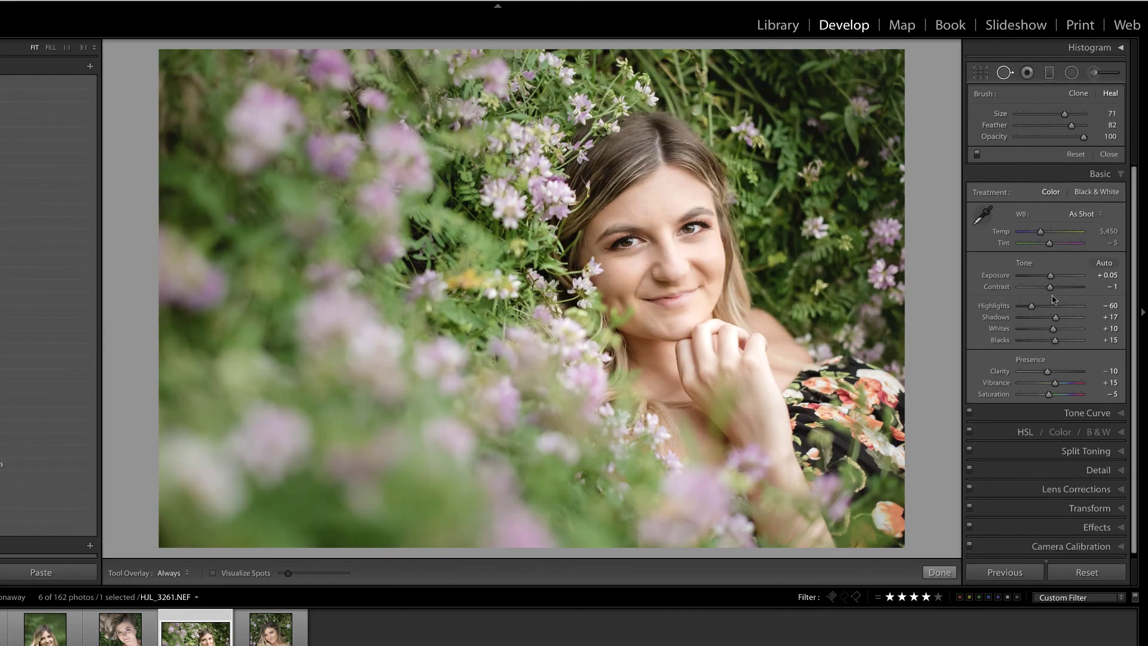
key(backslash)
key(backslash)
click(545, 225)
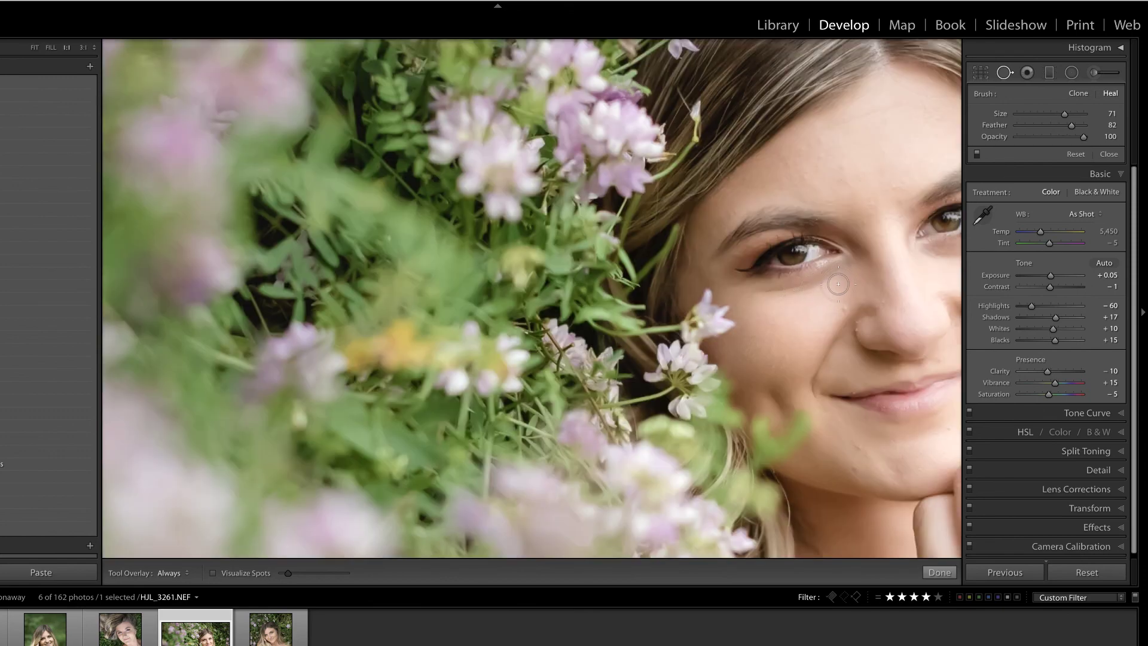
scroll(748, 297, right, 5)
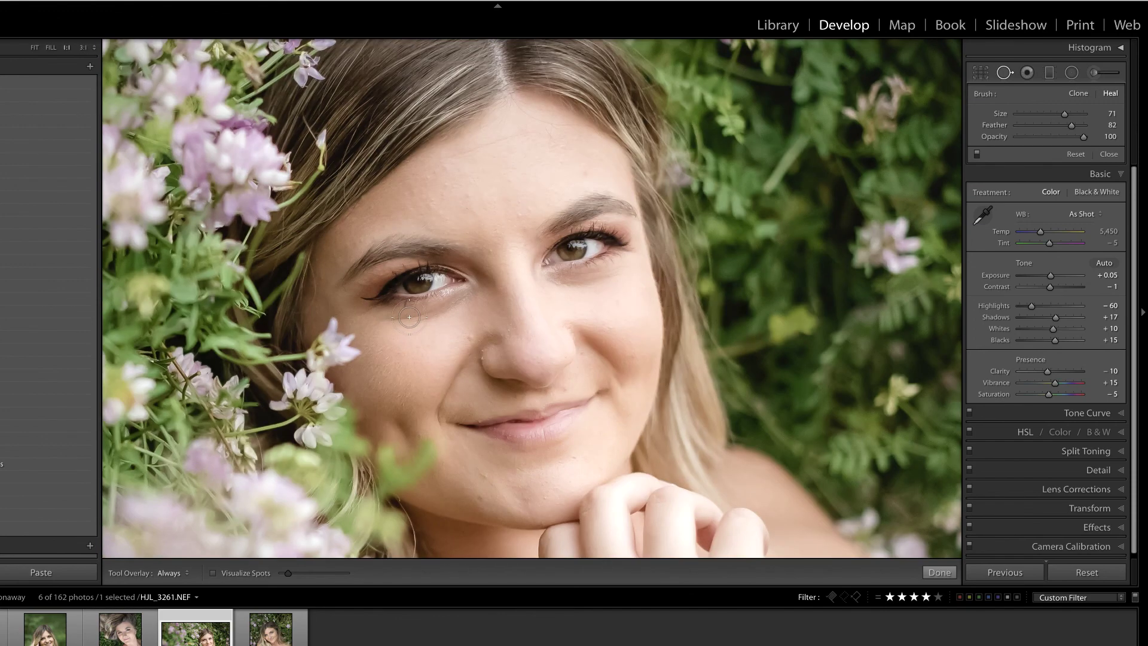
scroll(397, 320, up, 3)
Heal the skin under both eyes at opacity 88, resampling the second spot, then close Spot Removal
mouse_move(394, 320)
mouse_down()
mouse_move(478, 298)
mouse_move(430, 328)
mouse_move(426, 345)
mouse_up()
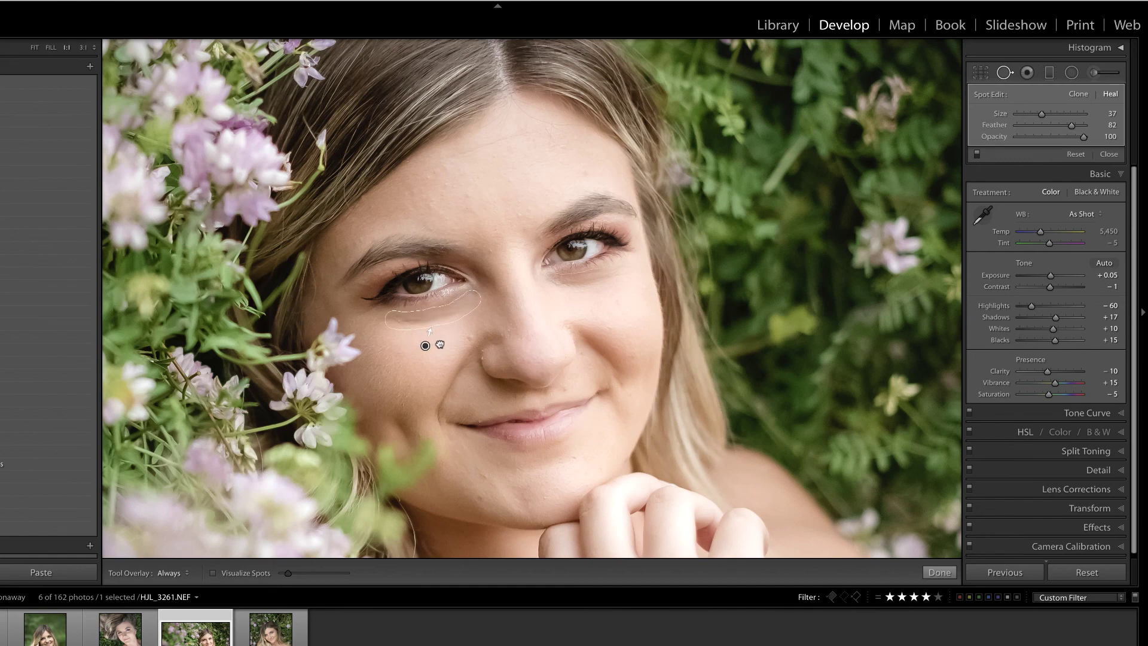
drag(1084, 137, 1076, 142)
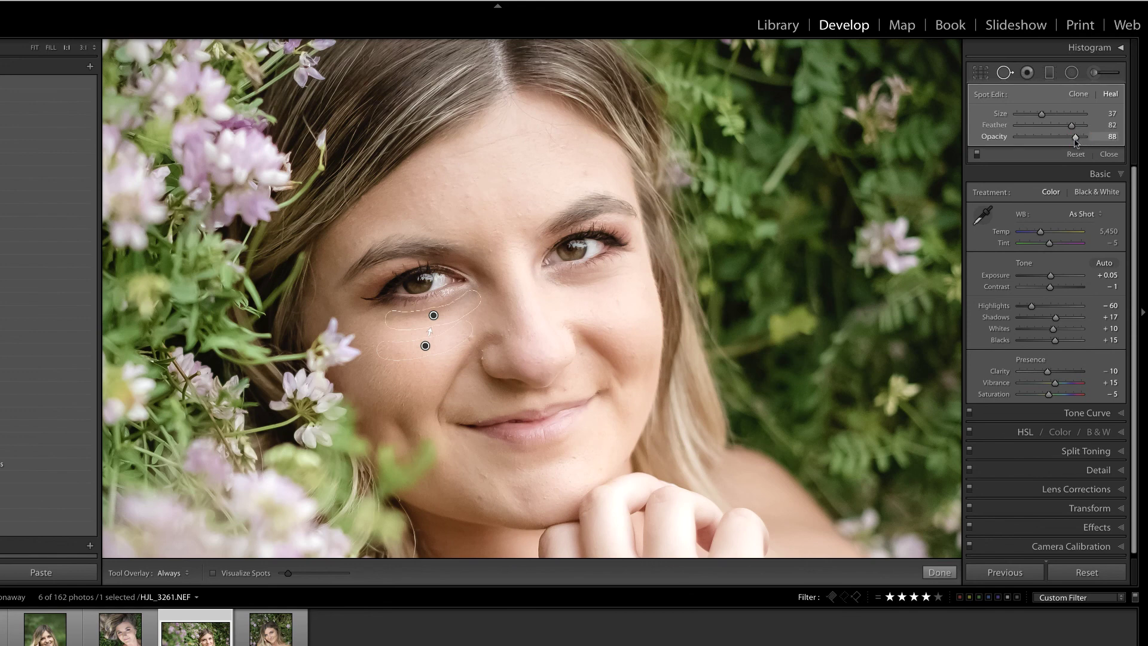
drag(555, 283, 622, 270)
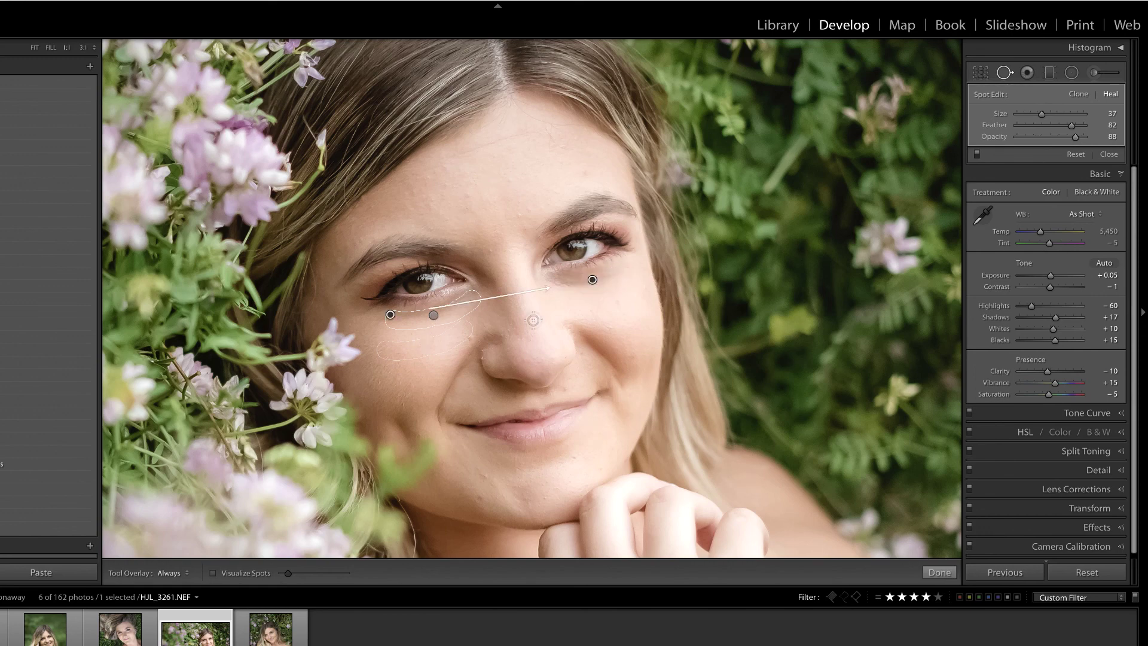
key(Delete)
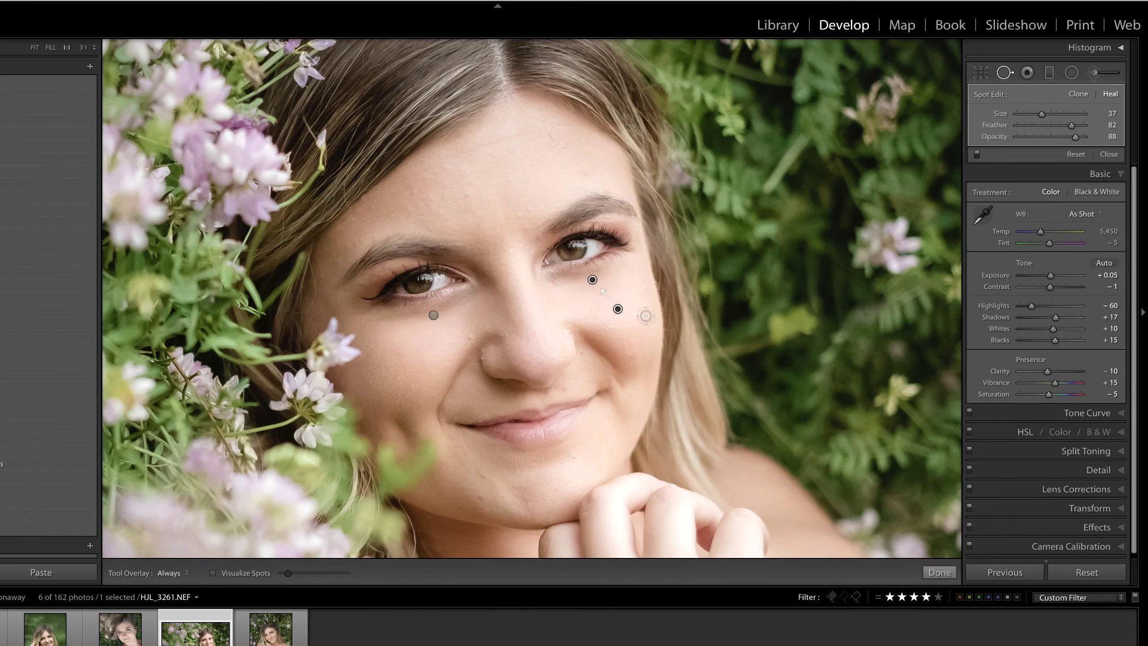
key(q)
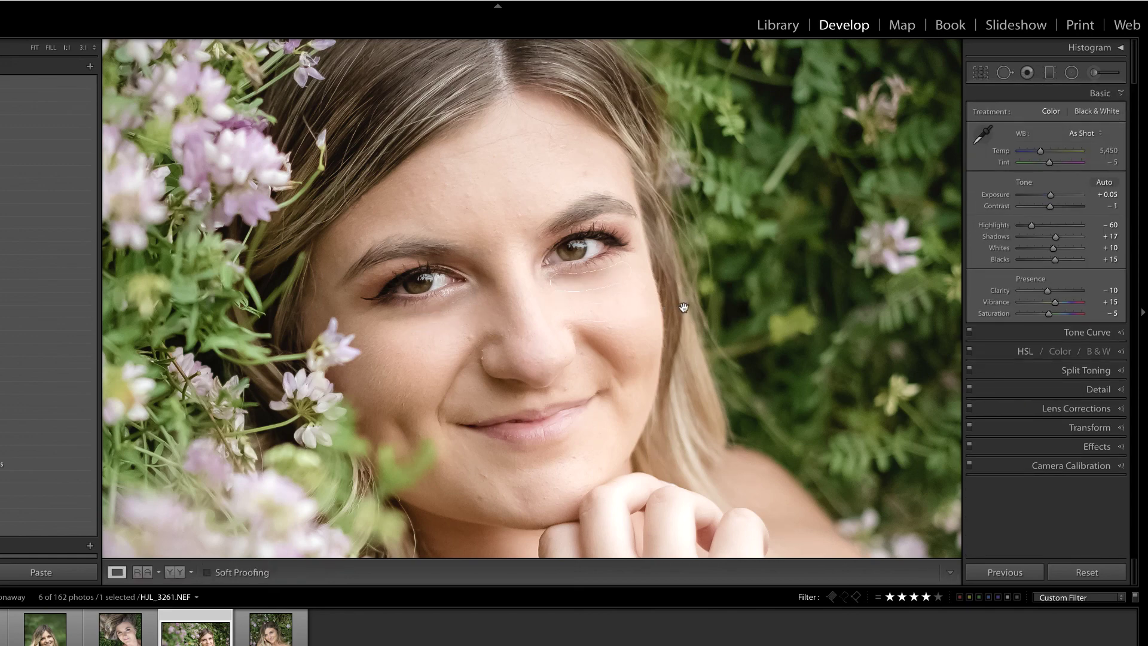
key(backslash)
key(backslash)
click(35, 48)
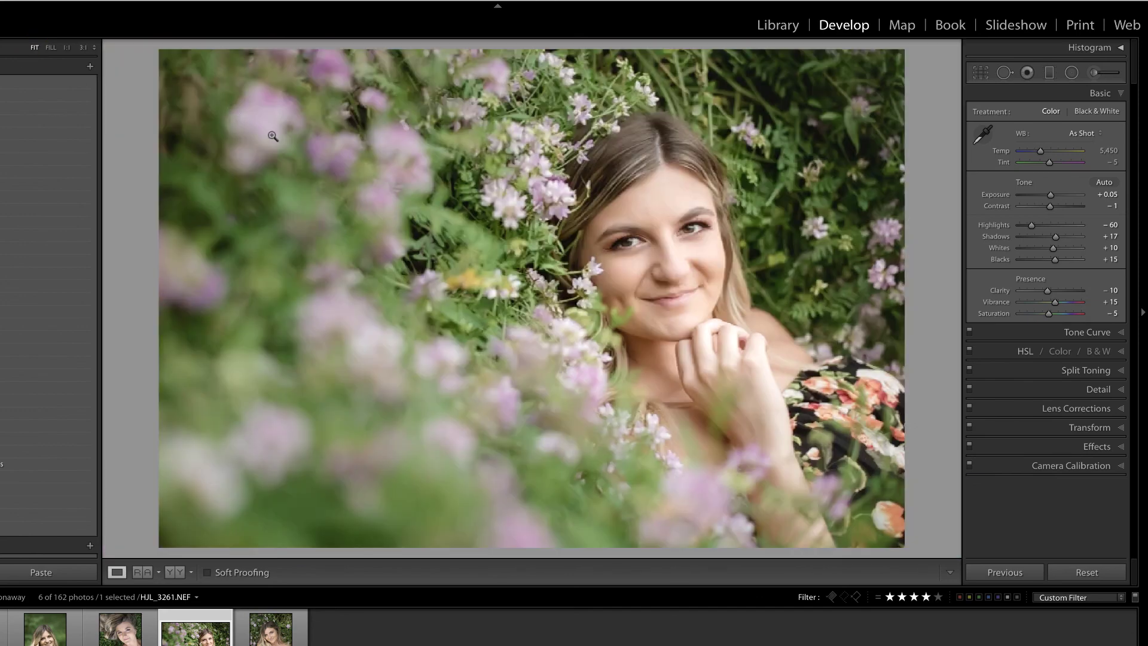
key(backslash)
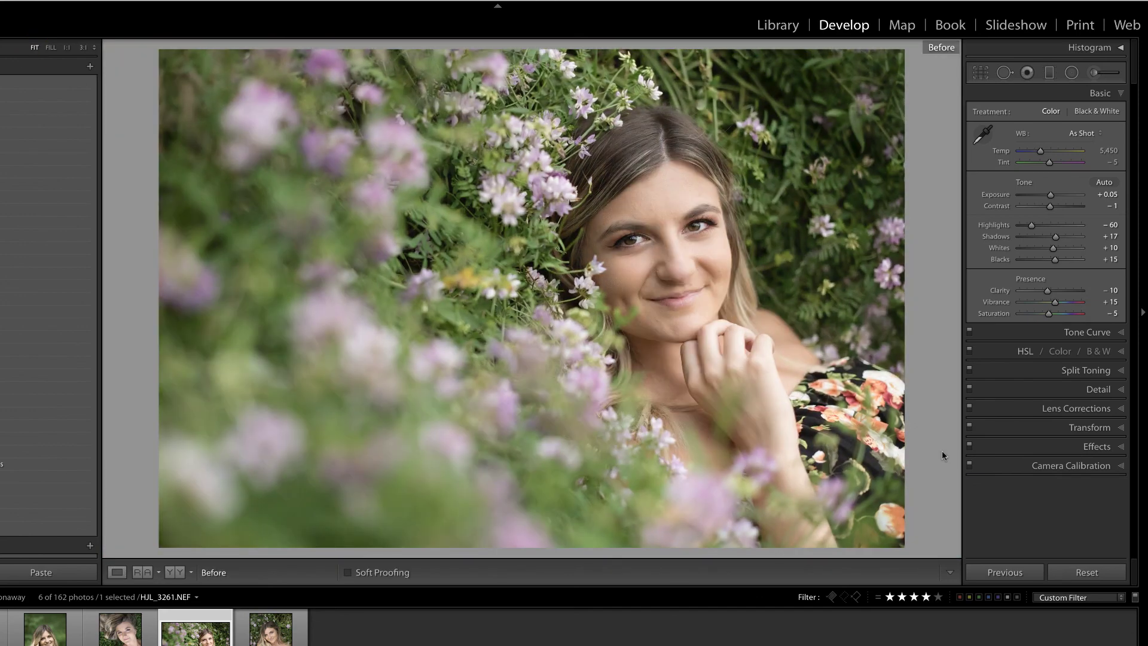
key(backslash)
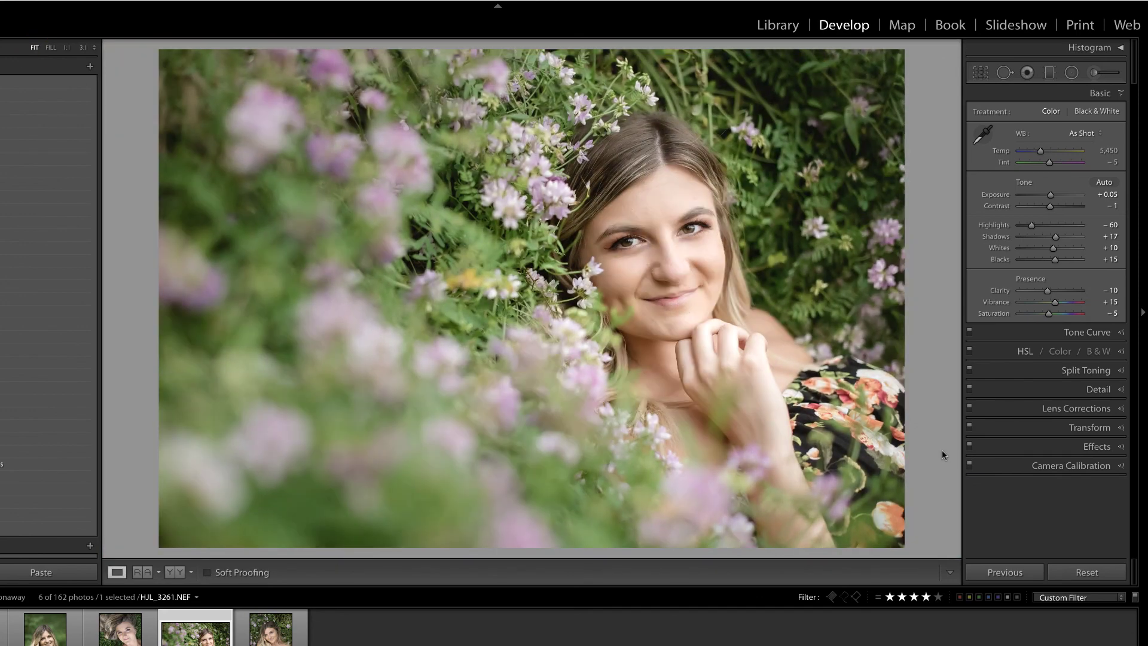